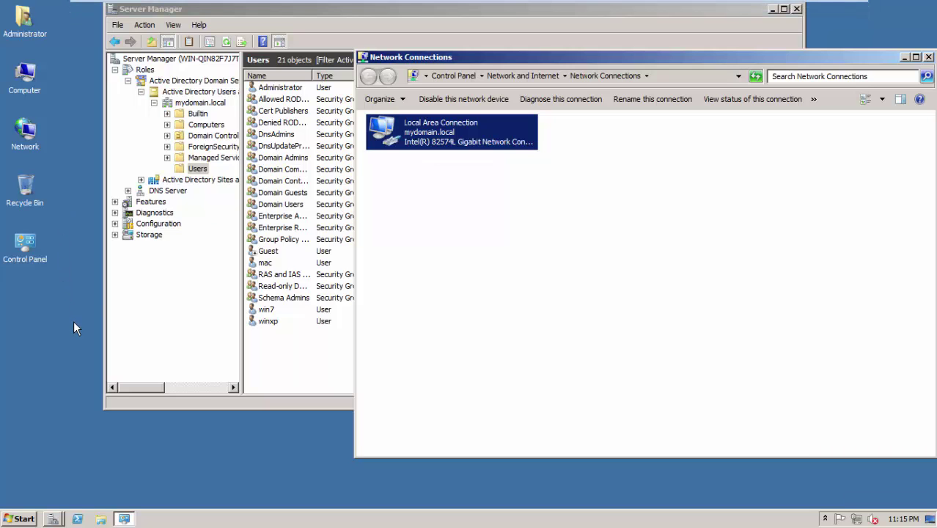
# Confirm the 'mac' user is listed in mydomain.local's Active Directory Users on the Windows Server VM.
pyautogui.click(551, 10)
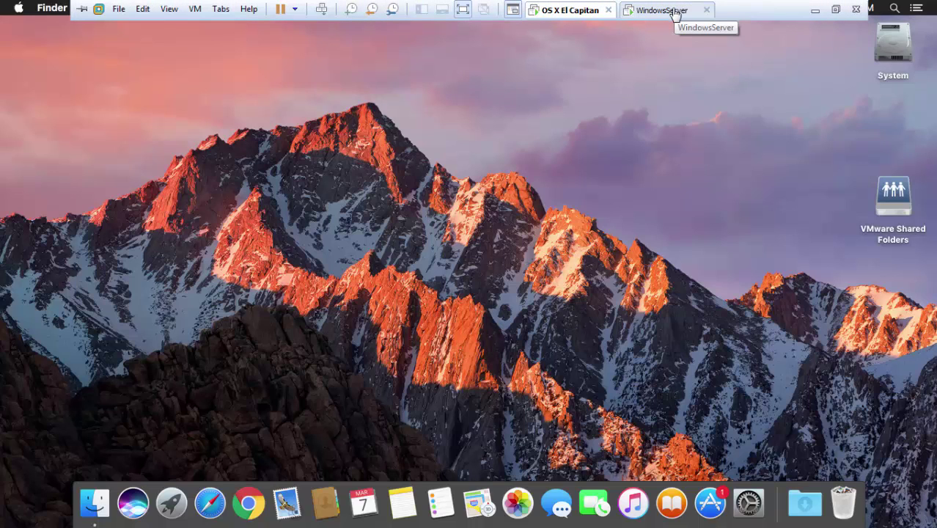
pyautogui.press('Num_Lock')
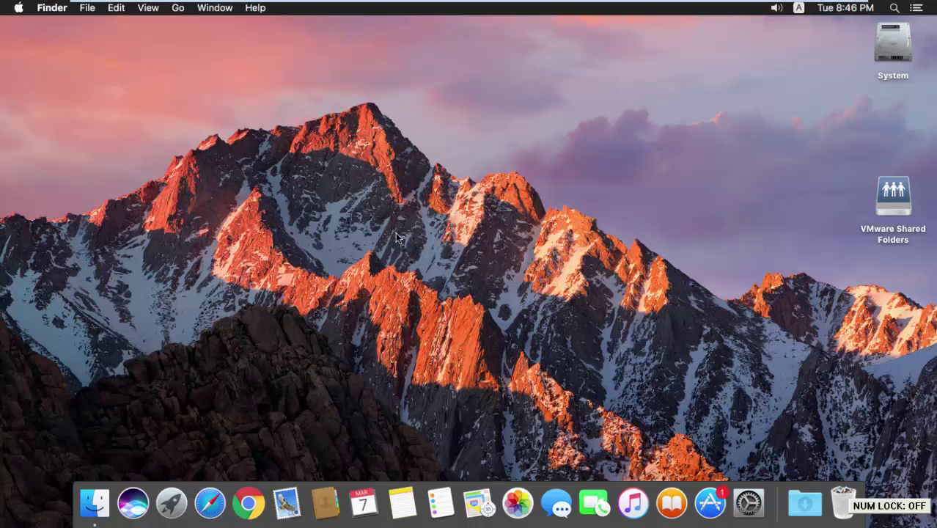
pyautogui.press('Num_Lock')
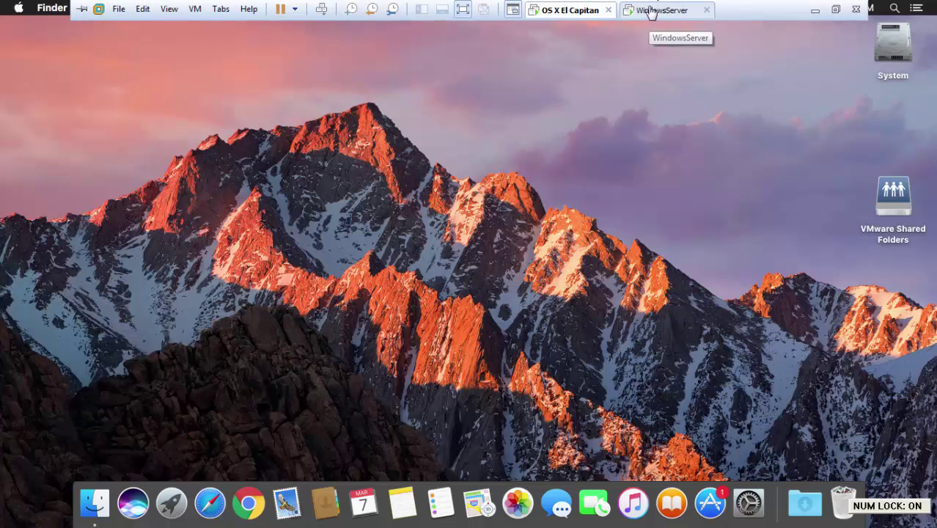
pyautogui.click(651, 12)
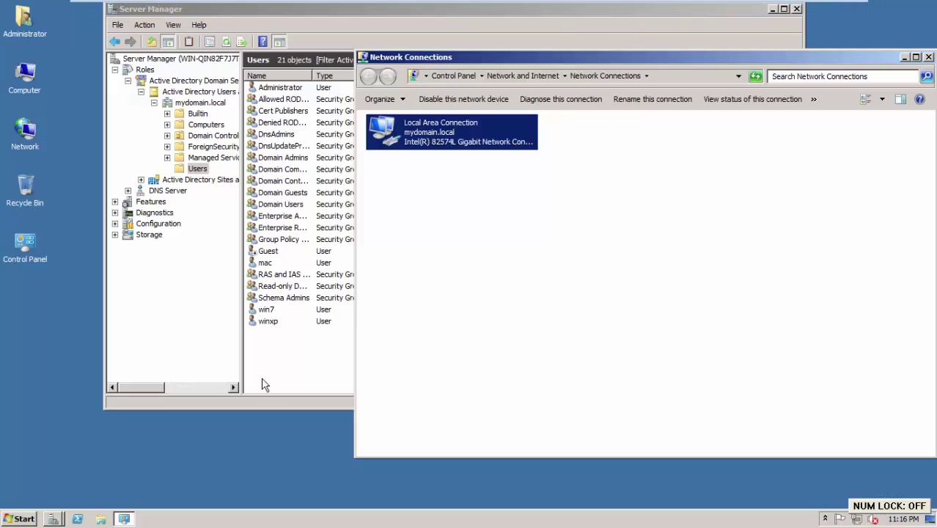
pyautogui.click(298, 342)
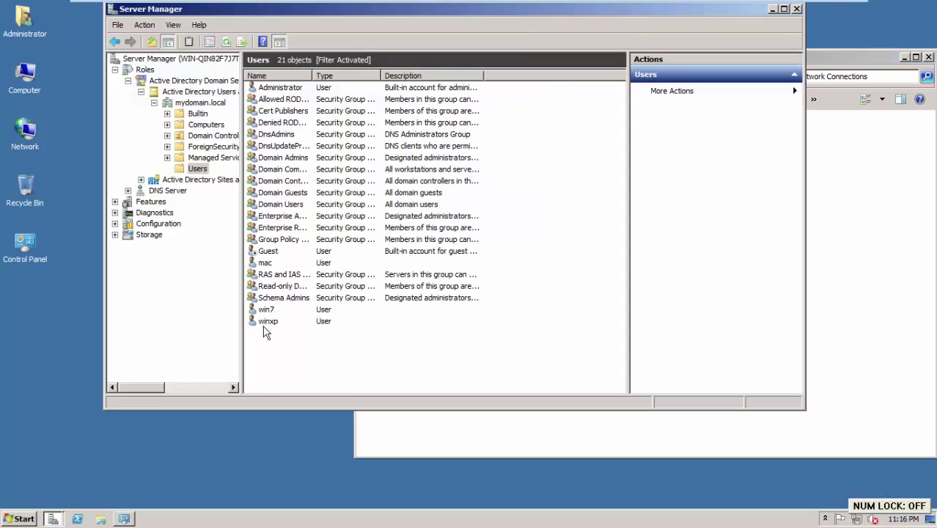
pyautogui.click(262, 267)
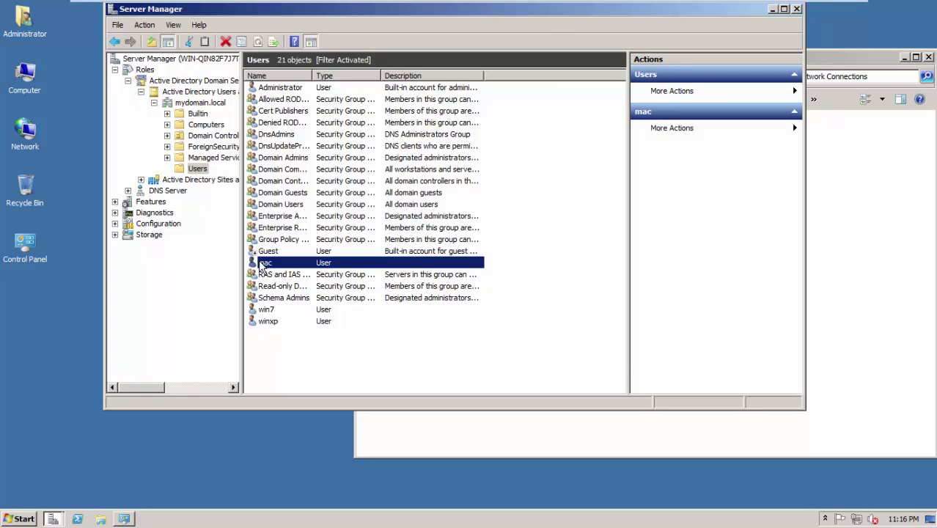
pyautogui.click(852, 238)
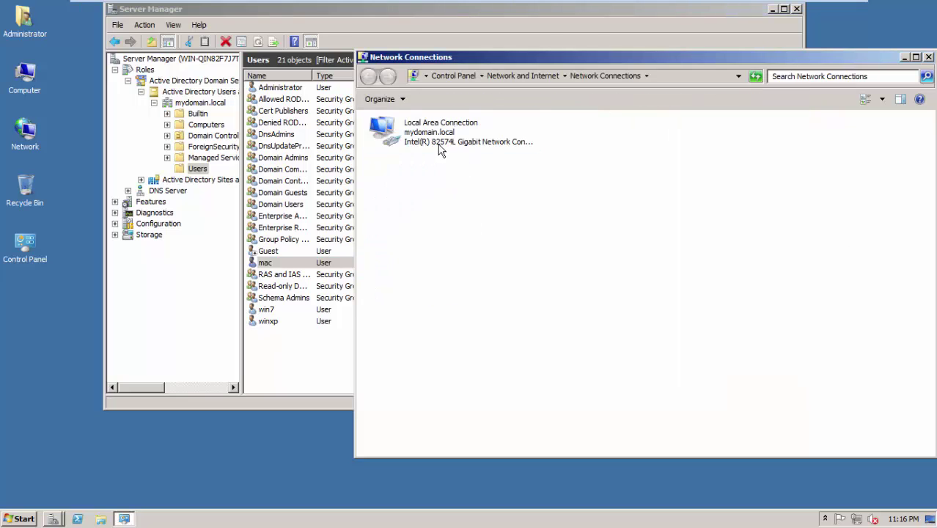
pyautogui.press('Num_Lock')
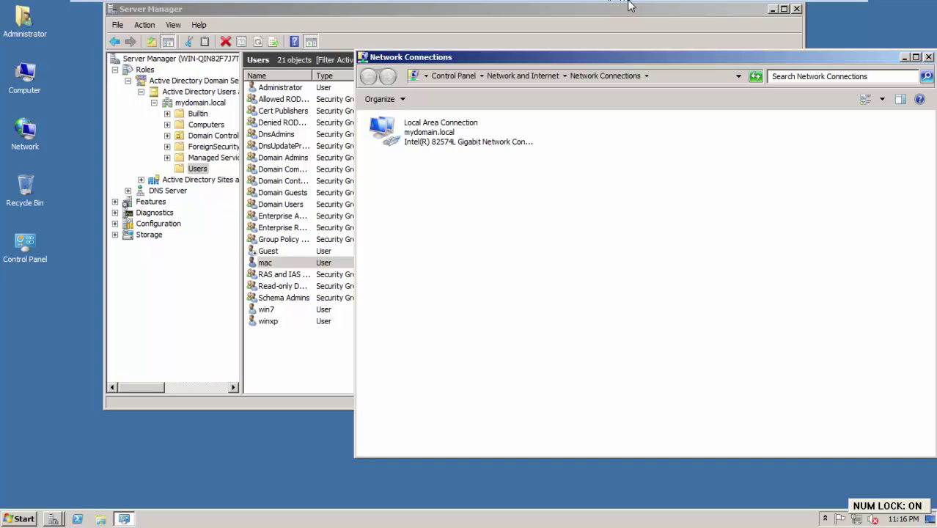
# Return to the macOS VM and launch System Preferences from the Dock.
pyautogui.click(568, 9)
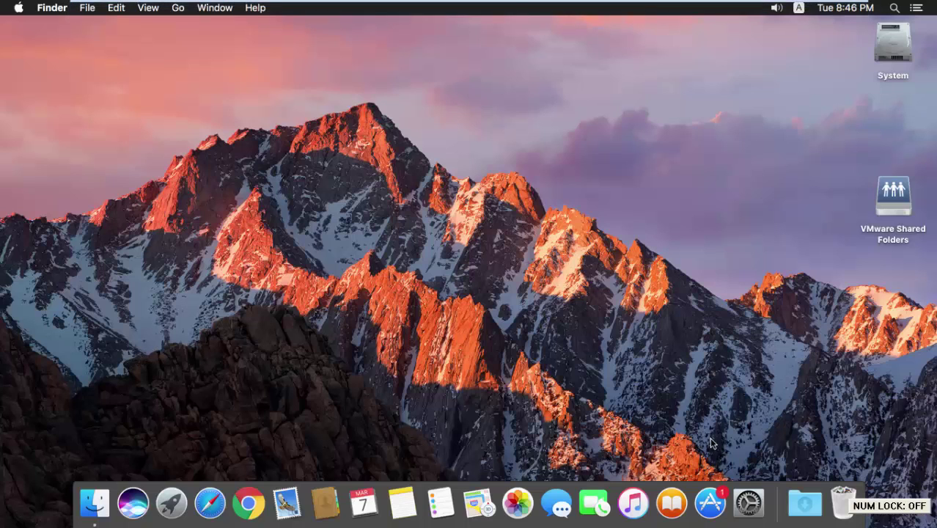
pyautogui.click(750, 506)
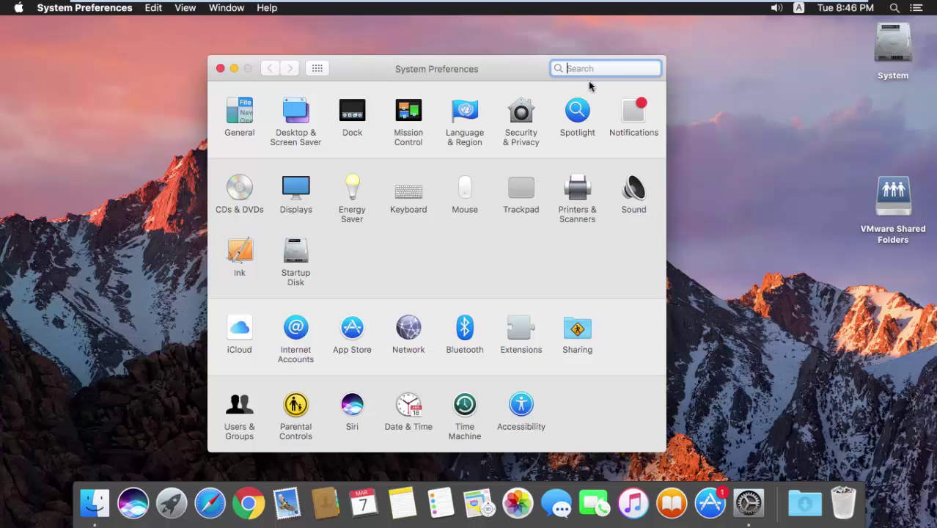
# Search 'net' to reach the Network pane showing Ethernet connected via DHCP.
pyautogui.write('net')
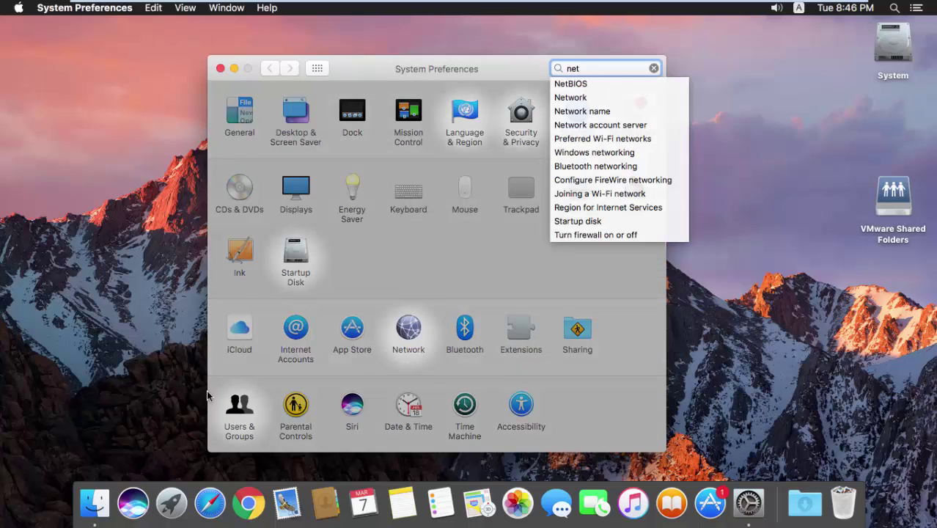
pyautogui.click(407, 342)
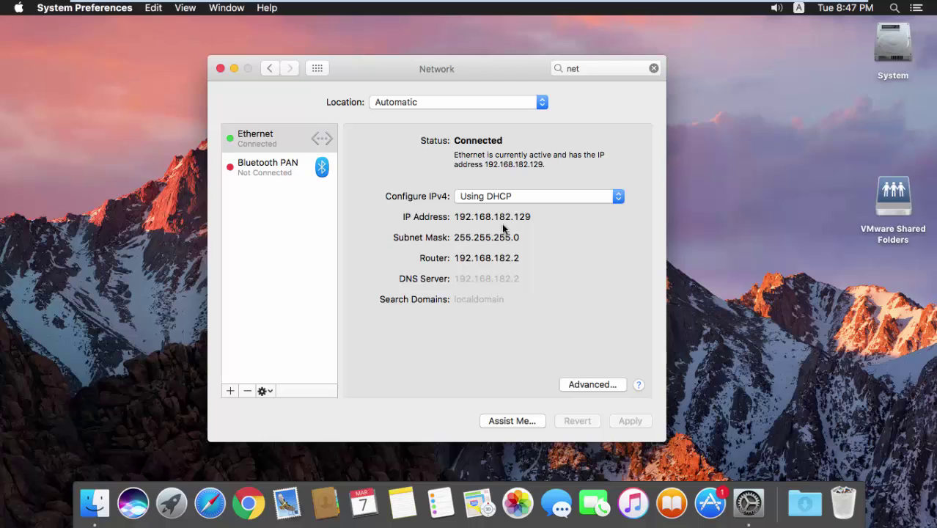
# Add 192.168.182.10 and 8.8.8.8 as DNS servers in Ethernet's advanced DNS settings.
pyautogui.click(586, 384)
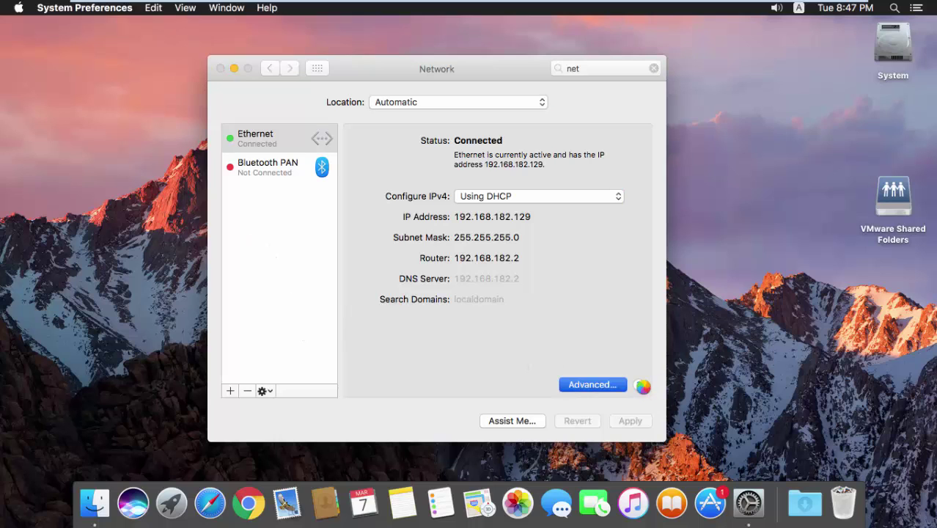
pyautogui.click(366, 125)
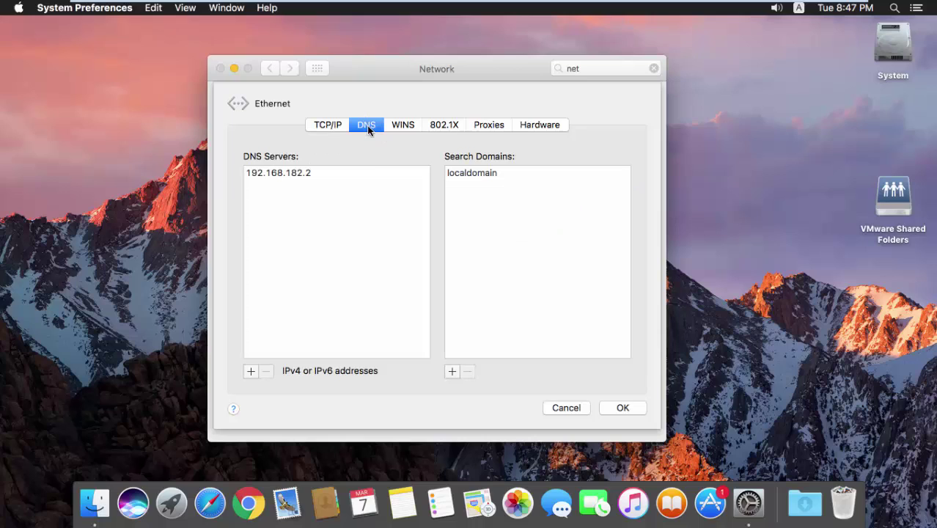
pyautogui.click(338, 202)
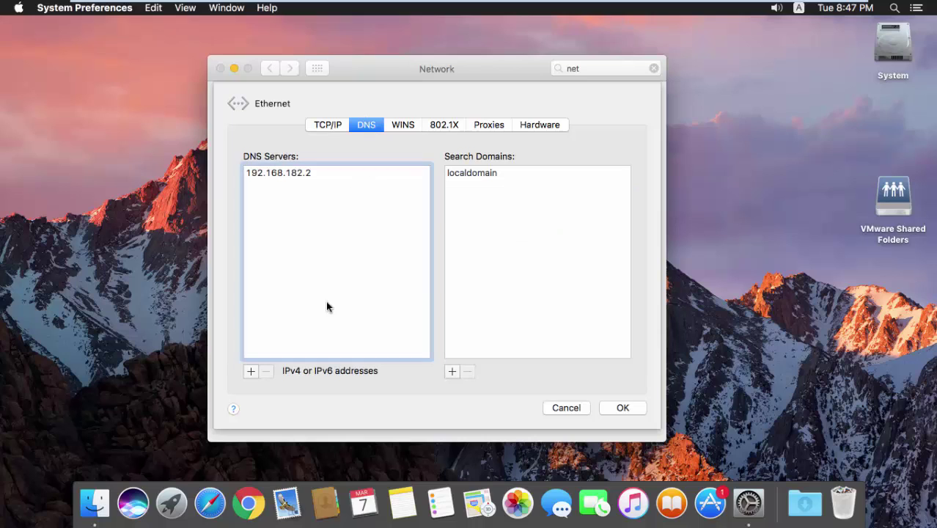
pyautogui.click(252, 371)
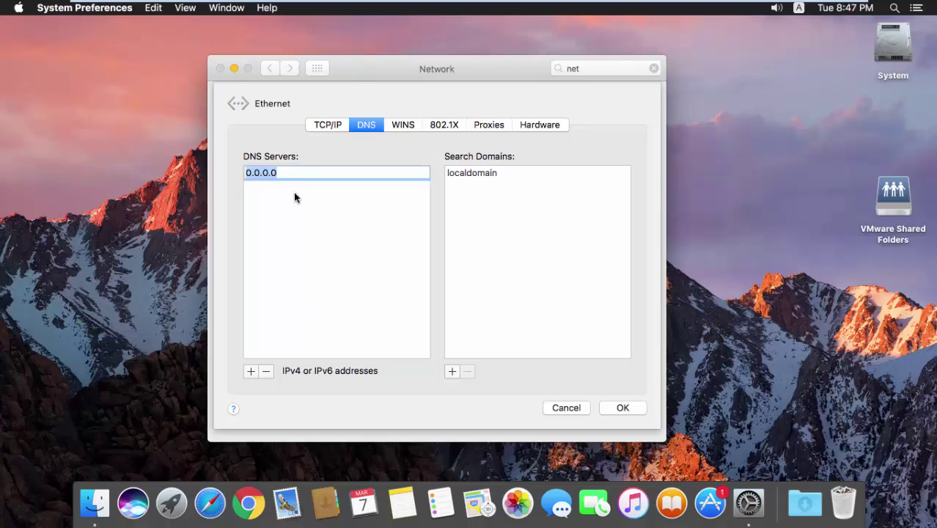
pyautogui.write('192')
pyautogui.write('.168.')
pyautogui.write('182.')
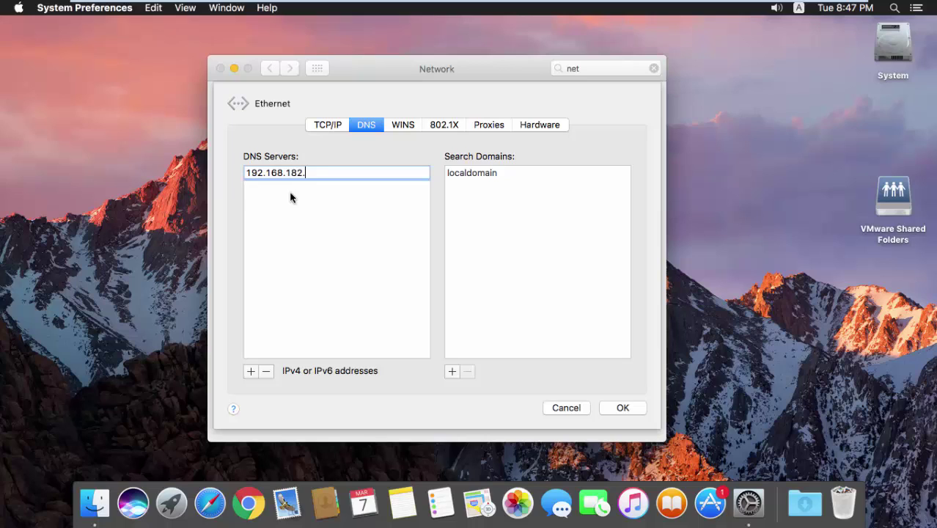
pyautogui.write('10')
pyautogui.click(249, 371)
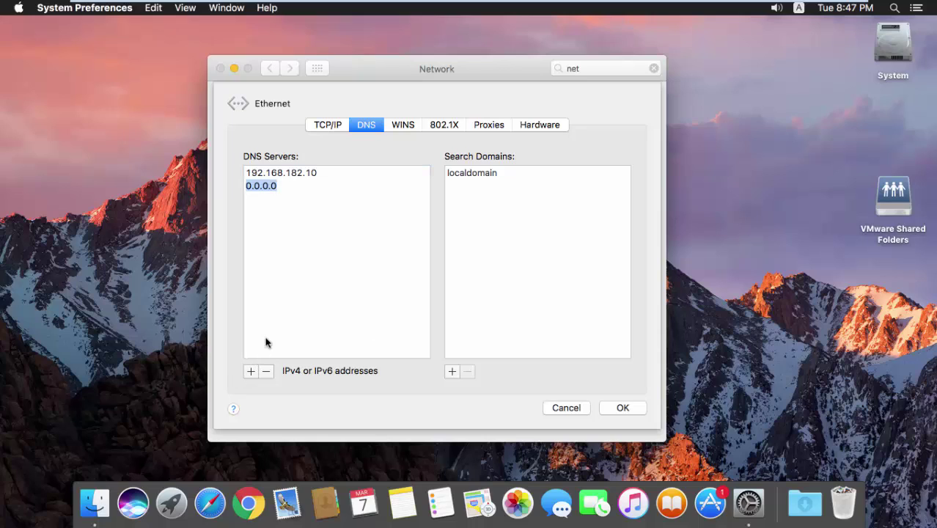
pyautogui.write('8.8')
pyautogui.write('.8.8')
pyautogui.click(605, 405)
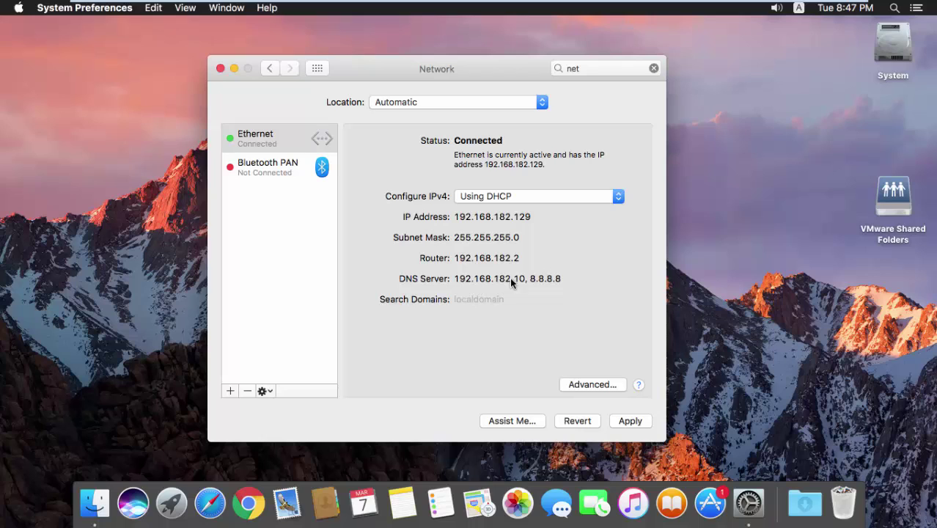
# Apply the new network settings and ping mydomain.local in Terminal.
pyautogui.click(622, 423)
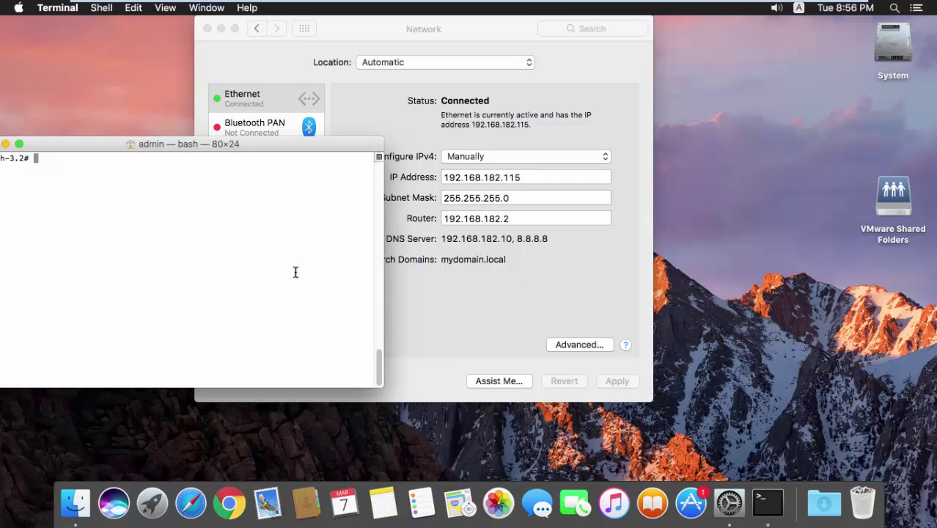
pyautogui.moveTo(138, 146); pyautogui.dragTo(340, 158)
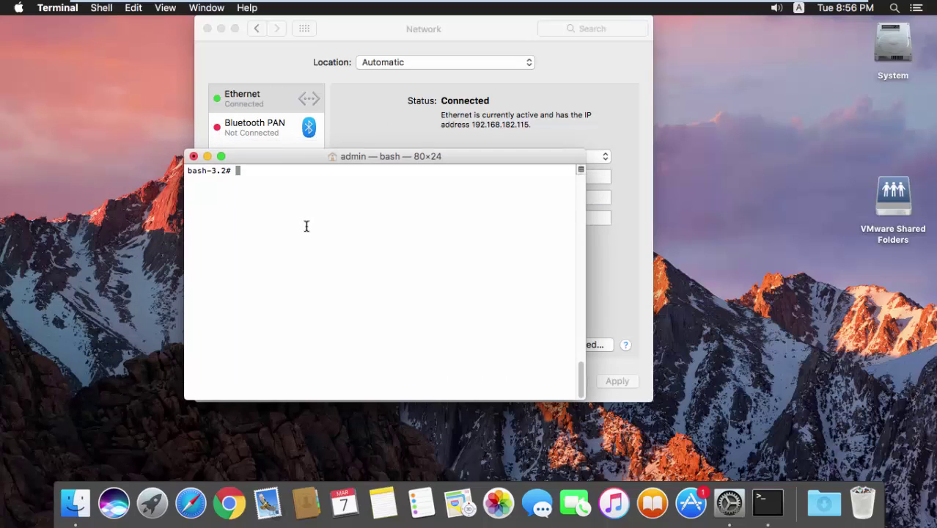
pyautogui.write('pin')
pyautogui.write('g mydom')
pyautogui.write('ain.l')
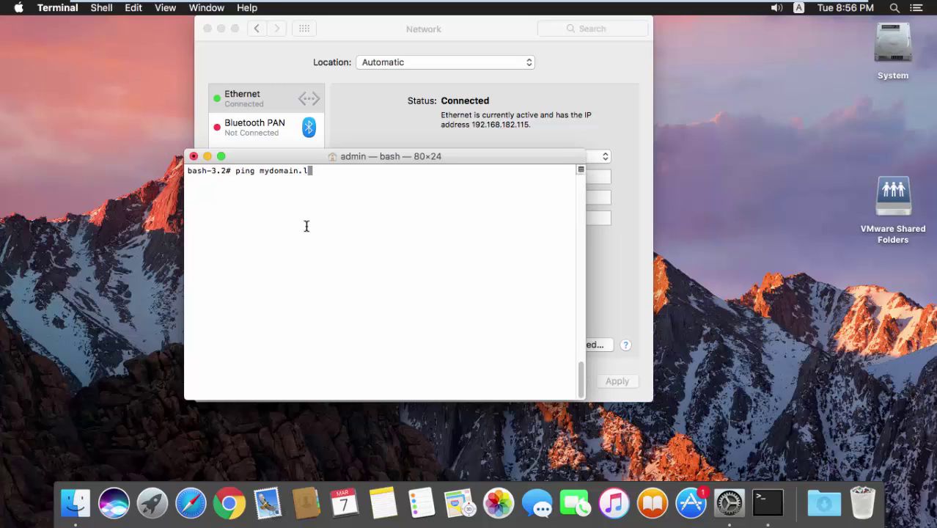
pyautogui.write('ocal')
pyautogui.press('Return')
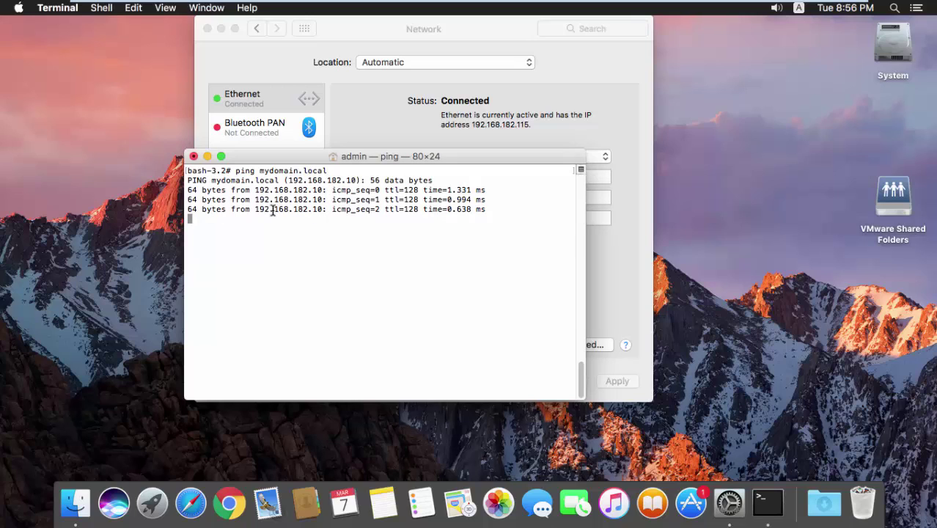
# Check replies come from 192.168.182.10, stop the ping, quit Terminal, and return to all preferences.
pyautogui.moveTo(256, 209); pyautogui.dragTo(313, 210)
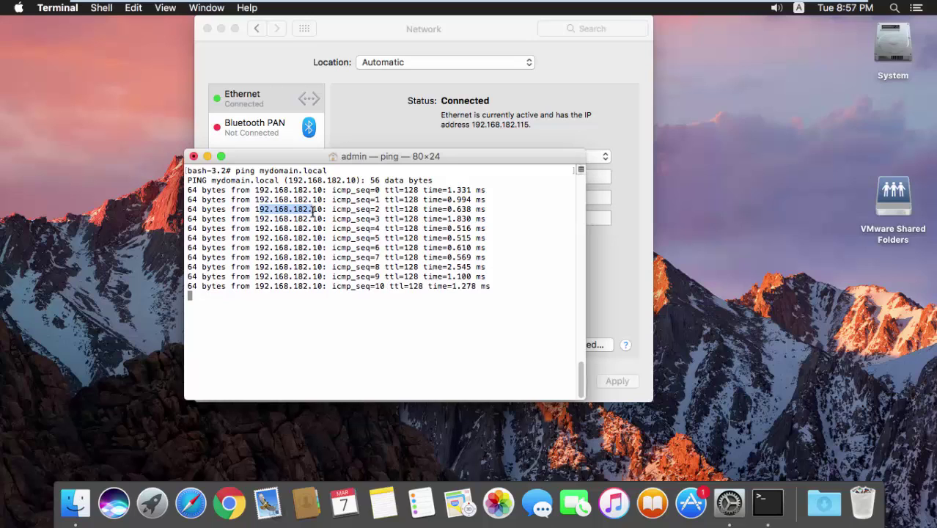
pyautogui.hotkey('ctrl', 'x')
pyautogui.hotkey('ctrl', 'c')
pyautogui.hotkey('ctrl', 'z')
pyautogui.hotkey('ctrl', 'v')
pyautogui.press('Return')
pyautogui.press('Return')
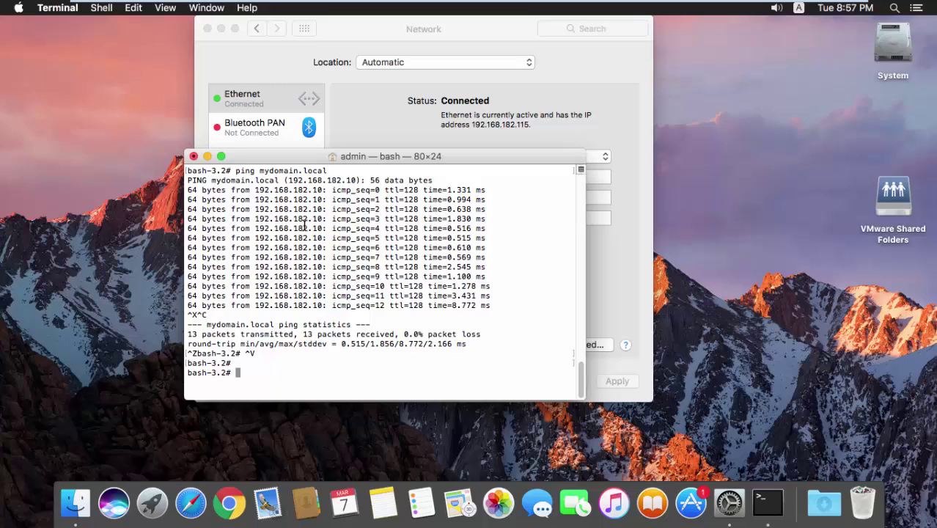
pyautogui.press('Return')
pyautogui.click(195, 157)
pyautogui.click(454, 237)
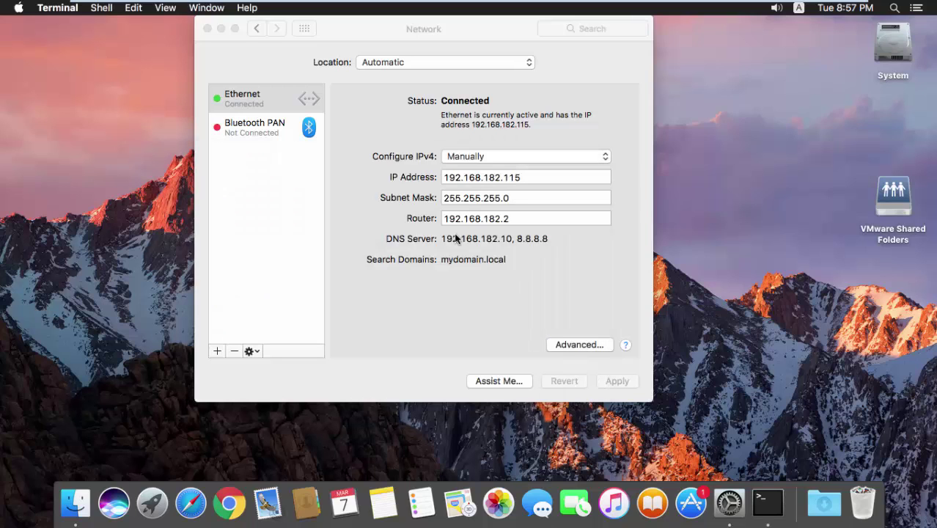
pyautogui.click(256, 32)
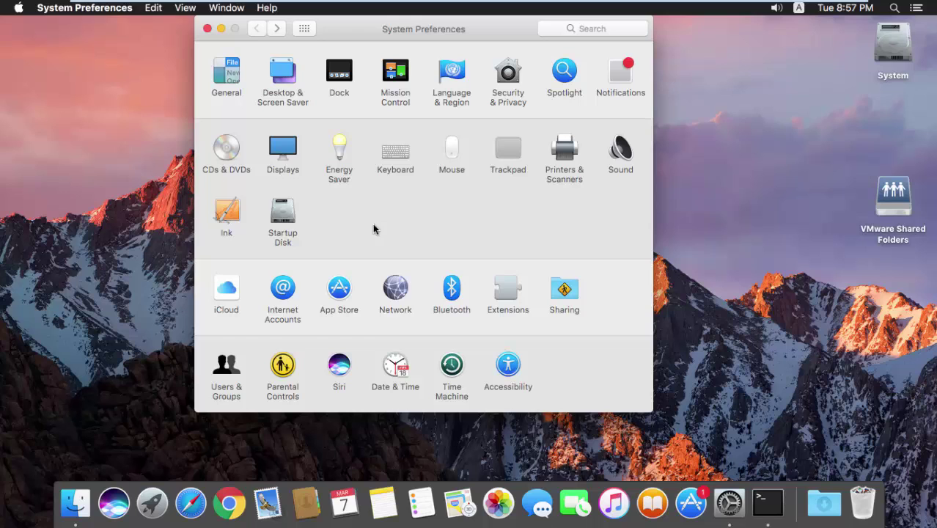
# Unlock Users & Groups with the admin password and show its Login Options.
pyautogui.click(227, 366)
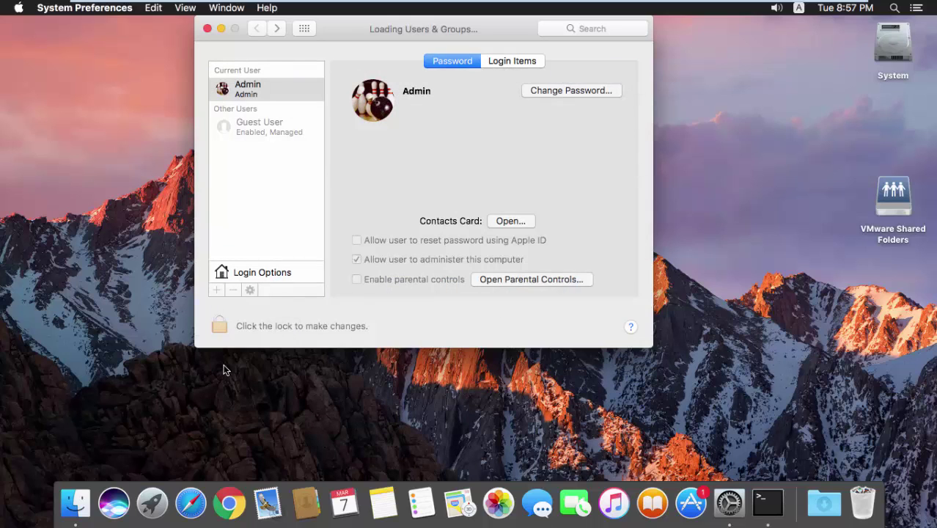
pyautogui.click(226, 329)
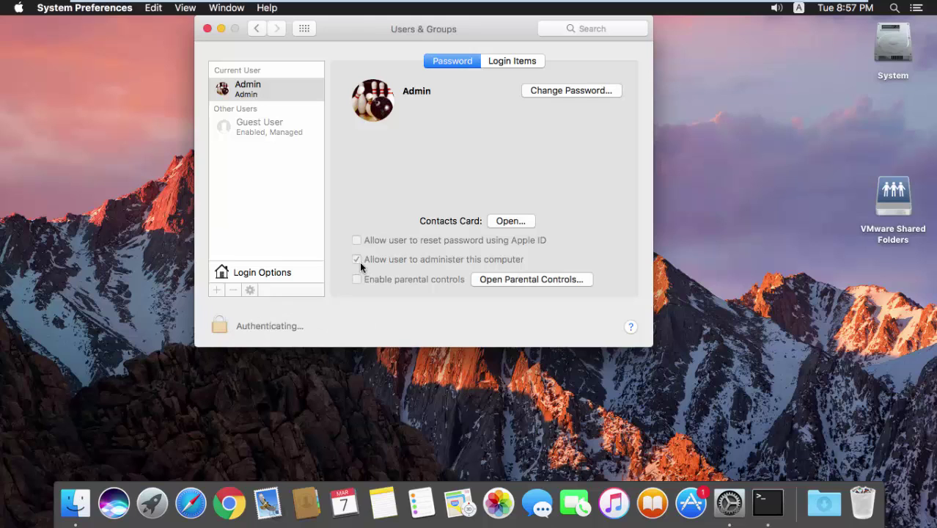
pyautogui.write('•')
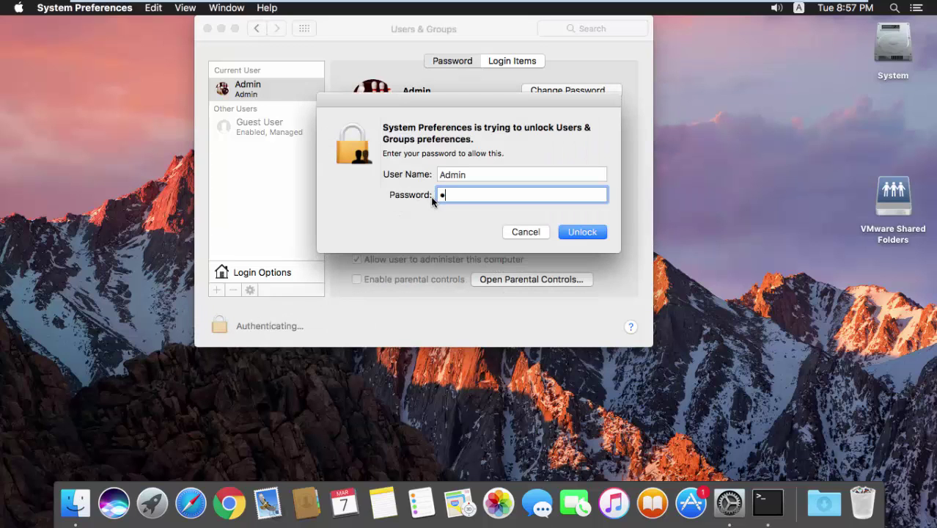
pyautogui.write('••')
pyautogui.press('Return')
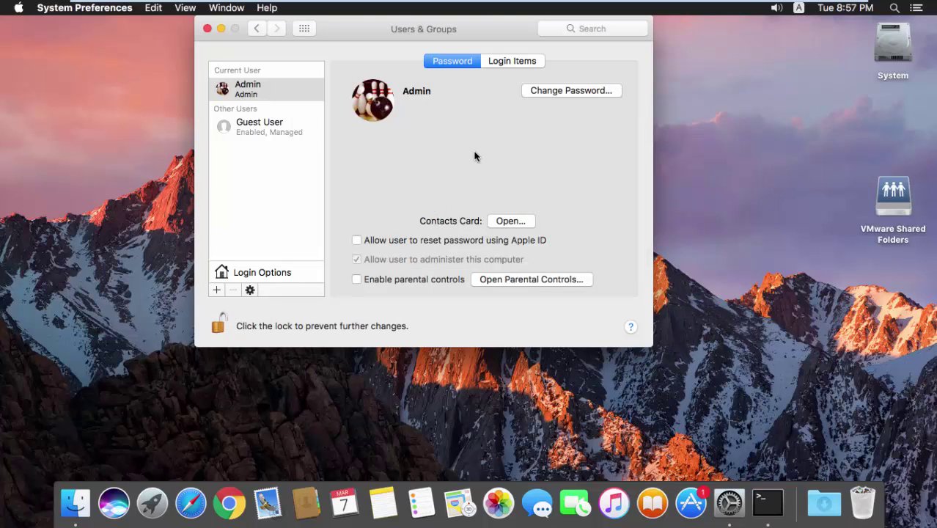
pyautogui.click(255, 94)
pyautogui.click(249, 274)
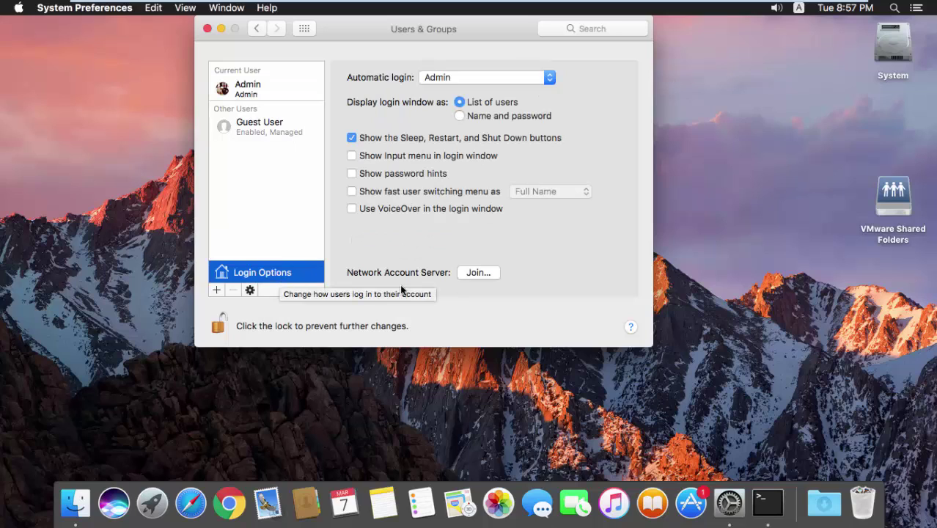
# Start joining server mydomain.local as AD admin user administrator with its password.
pyautogui.click(469, 274)
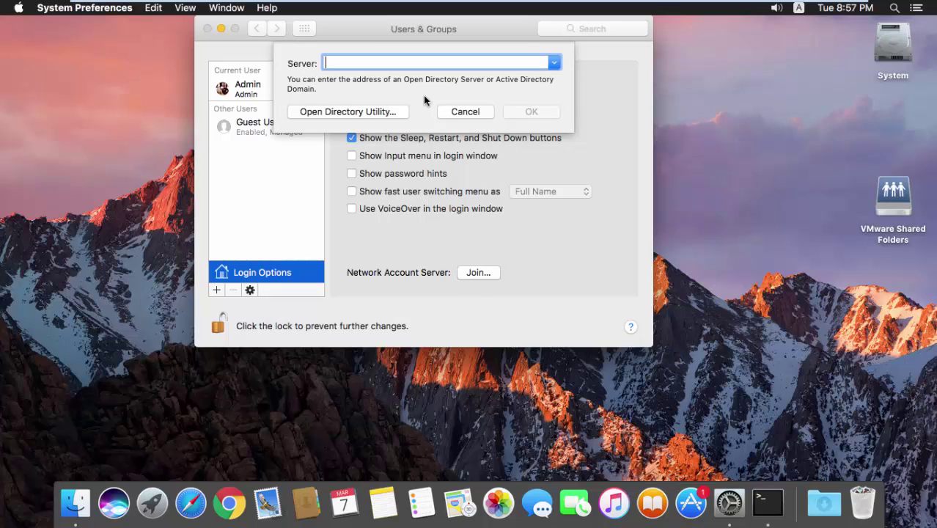
pyautogui.write('my')
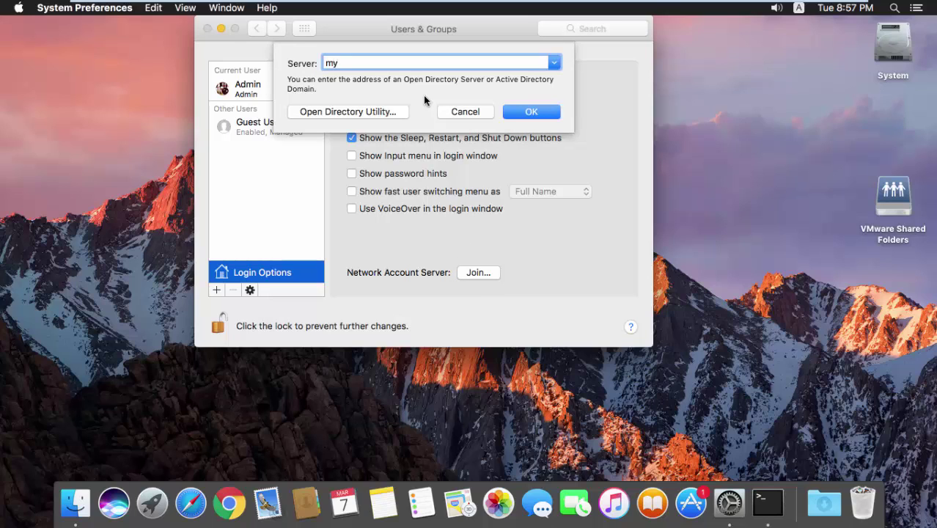
pyautogui.write('d')
pyautogui.write('oma')
pyautogui.write('in.lo')
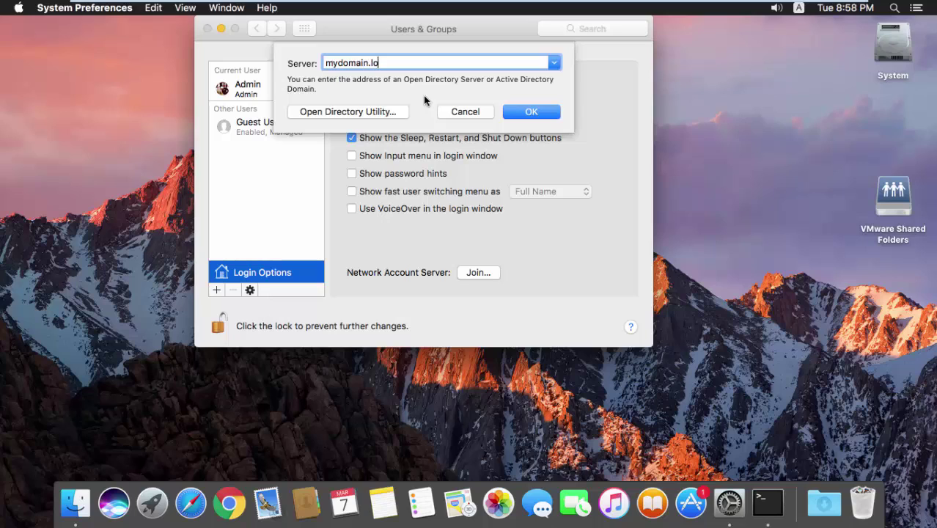
pyautogui.write('cal')
pyautogui.press('Return')
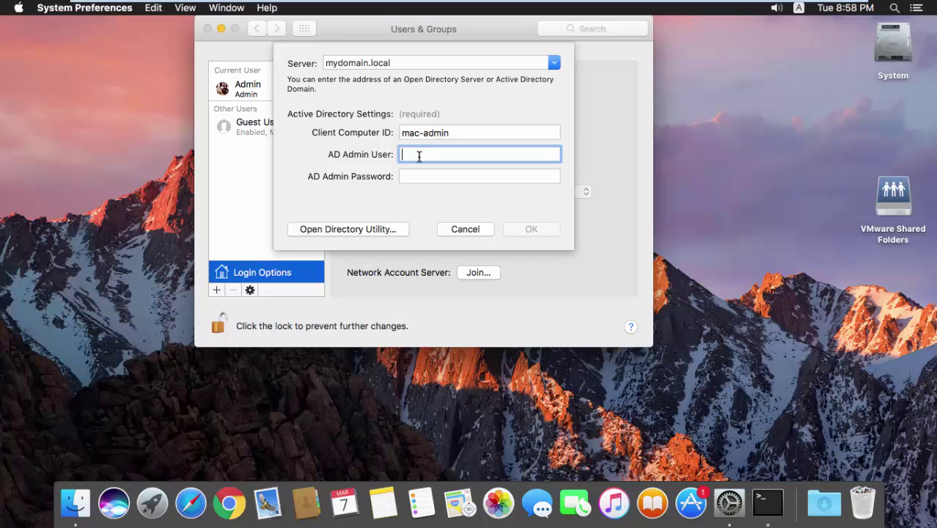
pyautogui.write('adminis')
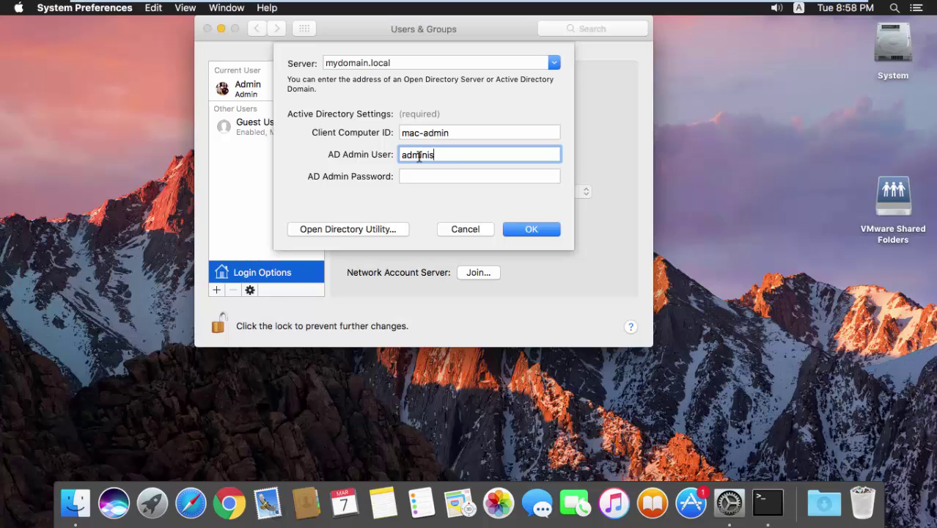
pyautogui.write('trator')
pyautogui.press('Tab')
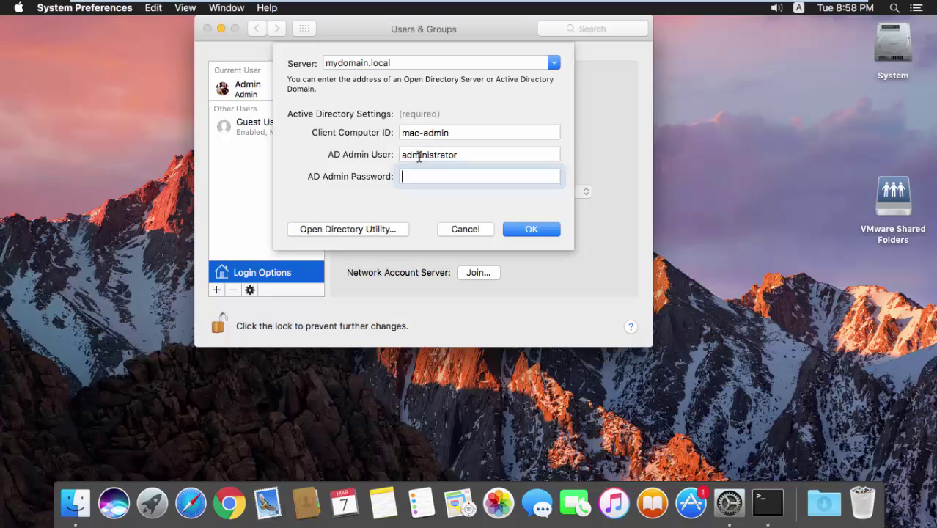
pyautogui.write('••')
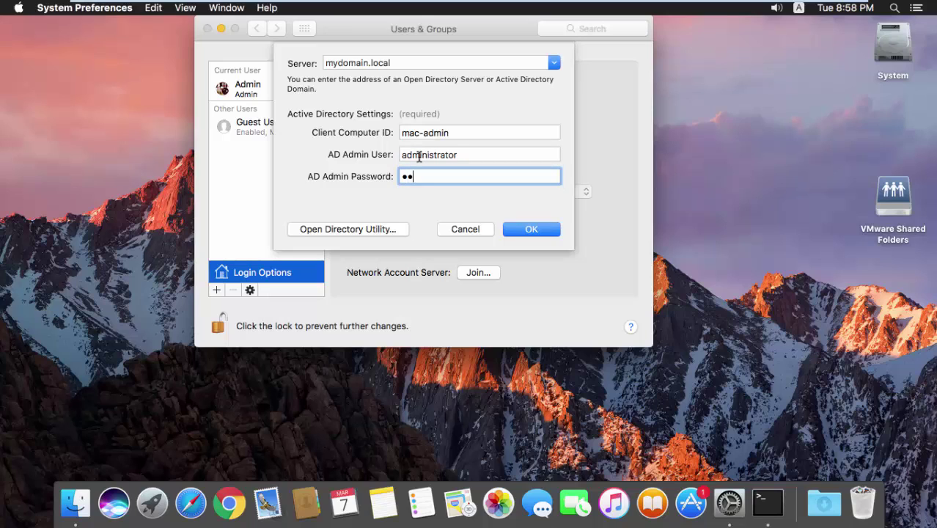
pyautogui.write('•••••')
# Confirm the join sheet to bind the Mac to the MYDOMAIN Active Directory.
pyautogui.click(530, 229)
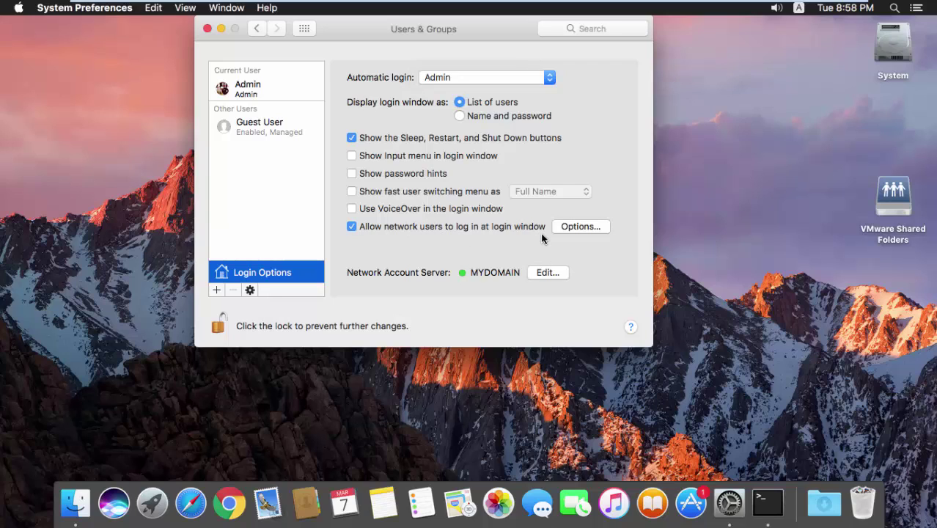
# Close System Preferences and restart the Mac from the Apple menu.
pyautogui.click(208, 28)
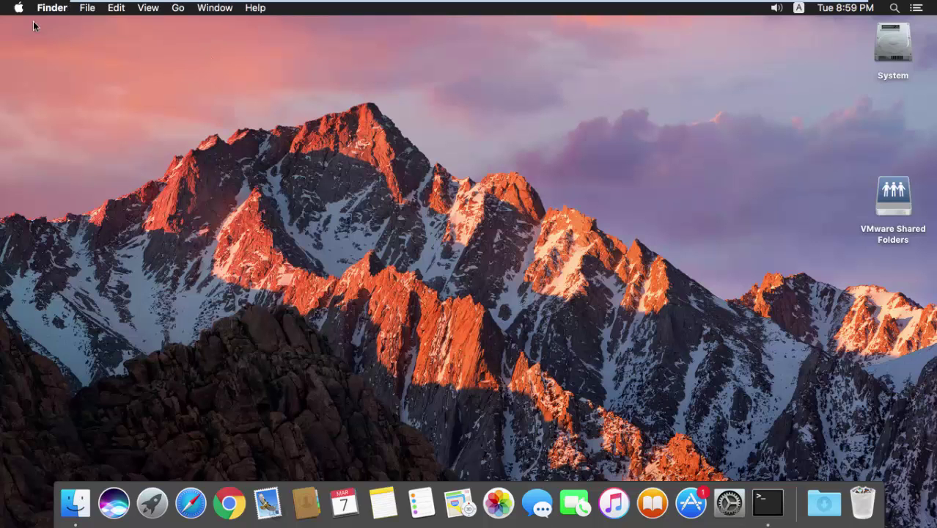
pyautogui.click(18, 8)
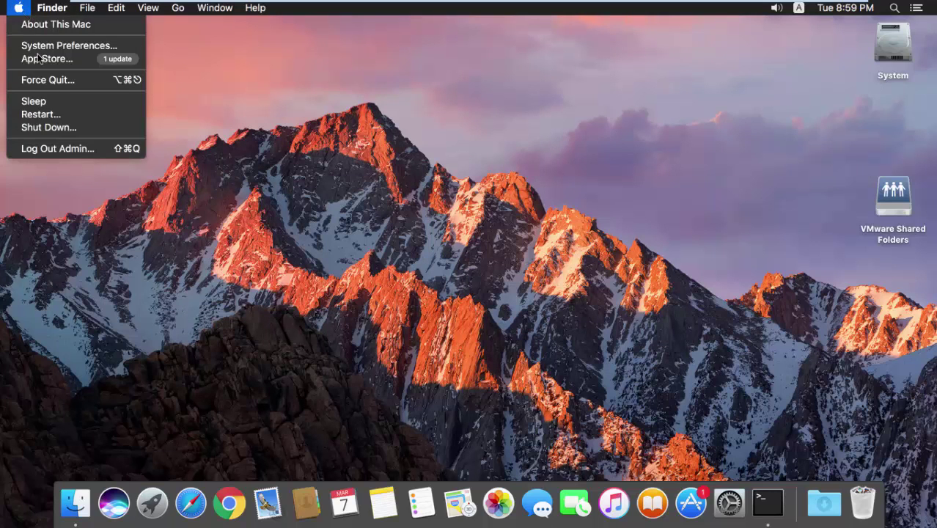
pyautogui.click(64, 150)
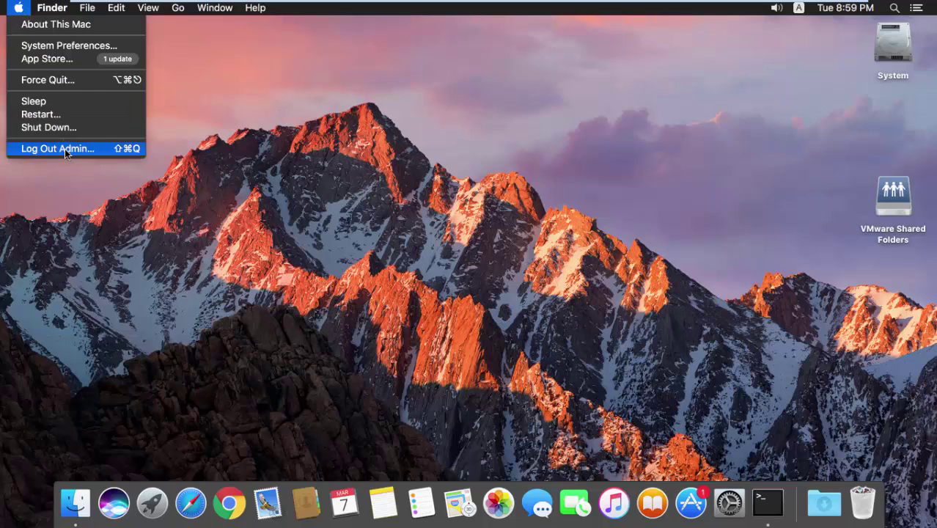
pyautogui.click(59, 115)
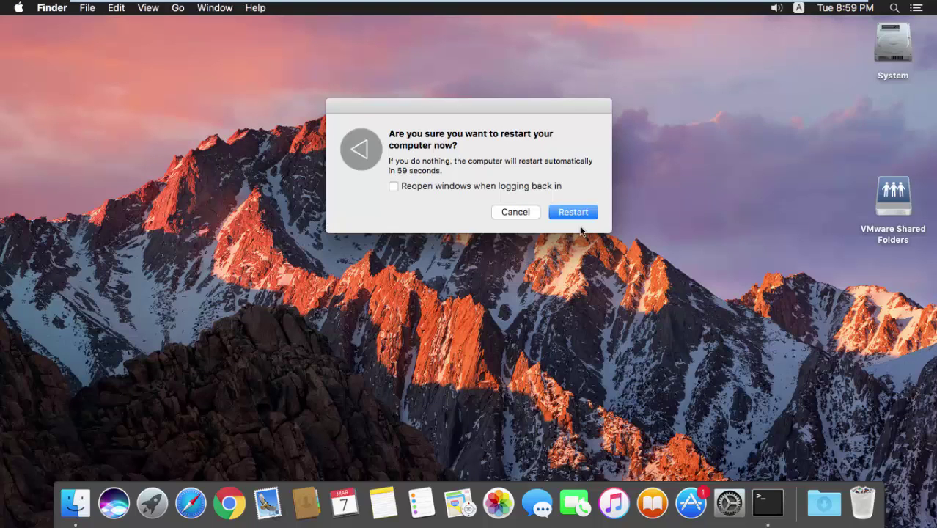
pyautogui.click(571, 212)
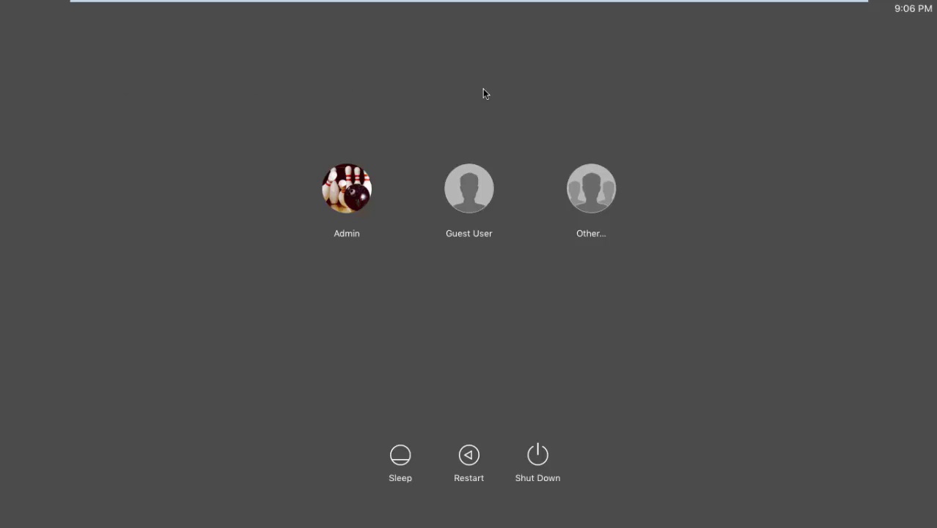
# Sign in through Other… as mydomain\mac with its password, then check the Apple menu's user.
pyautogui.click(599, 178)
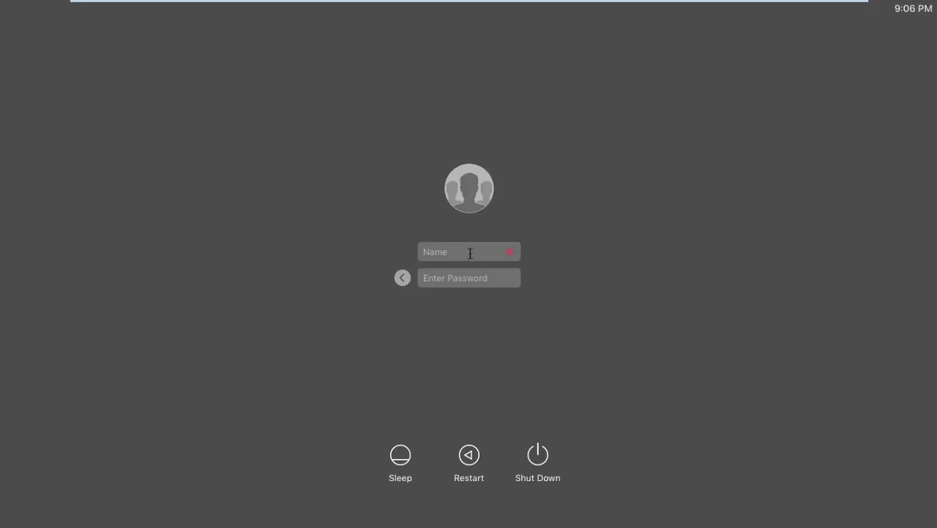
pyautogui.write('my')
pyautogui.write('domain')
pyautogui.write('\\ma')
pyautogui.write('c')
pyautogui.press('Tab')
pyautogui.press('Tab')
pyautogui.write('•••')
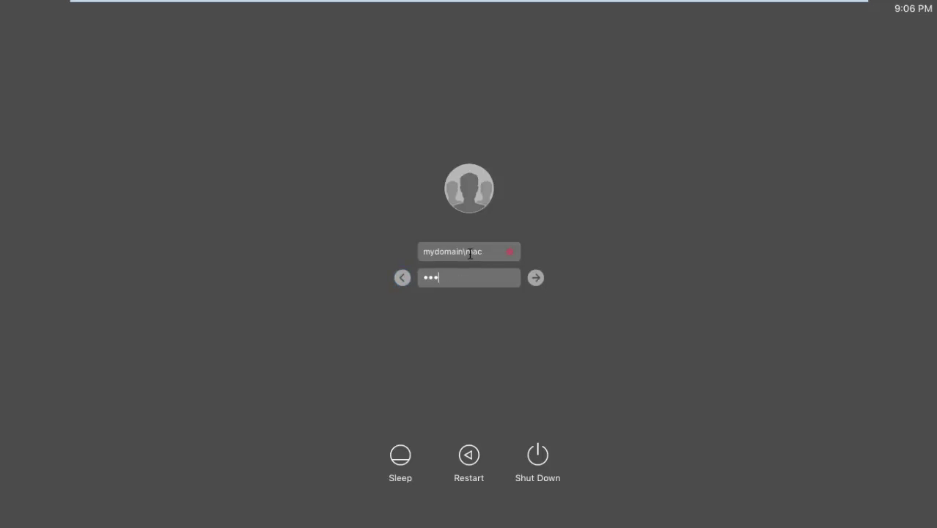
pyautogui.write('••')
pyautogui.press('Return')
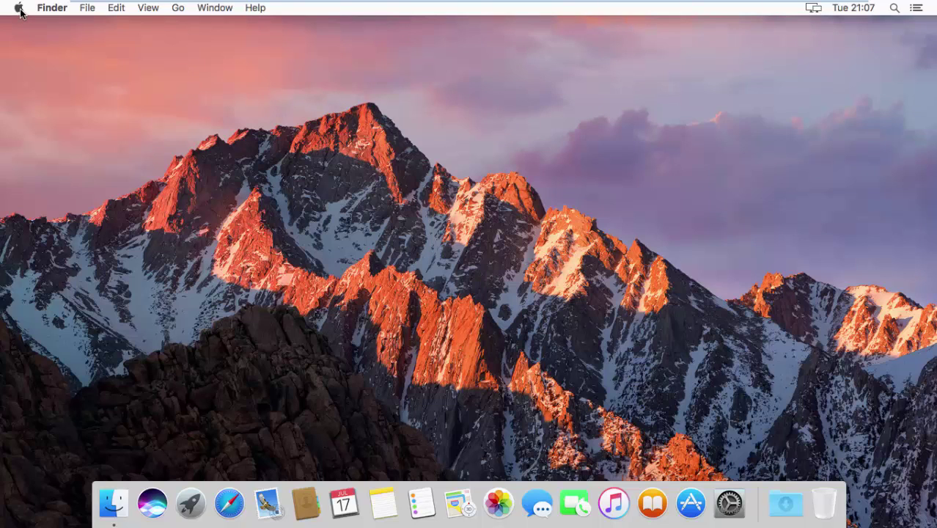
pyautogui.click(20, 9)
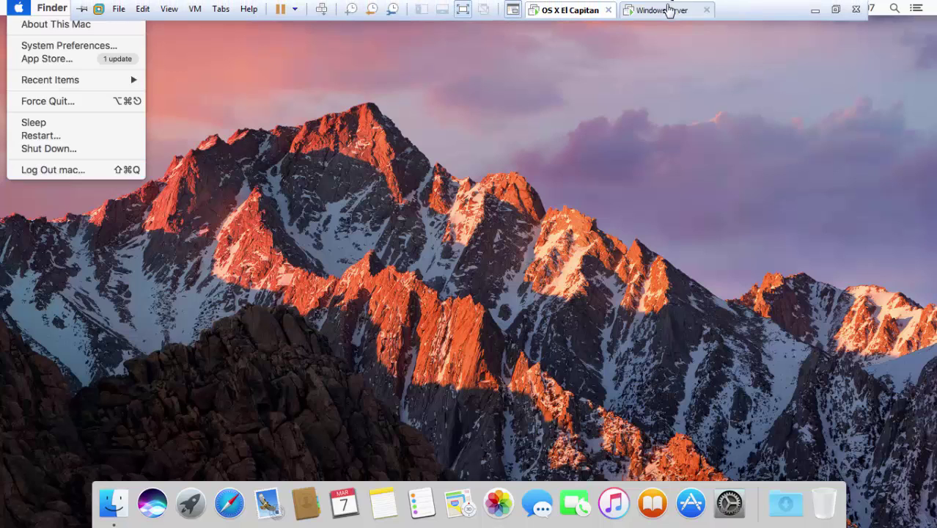
# On the Windows Server, confirm mac-admin is listed in mydomain.local Computers with WINDOWS7 and WINDOWSXP, then return to the Mac.
pyautogui.click(666, 11)
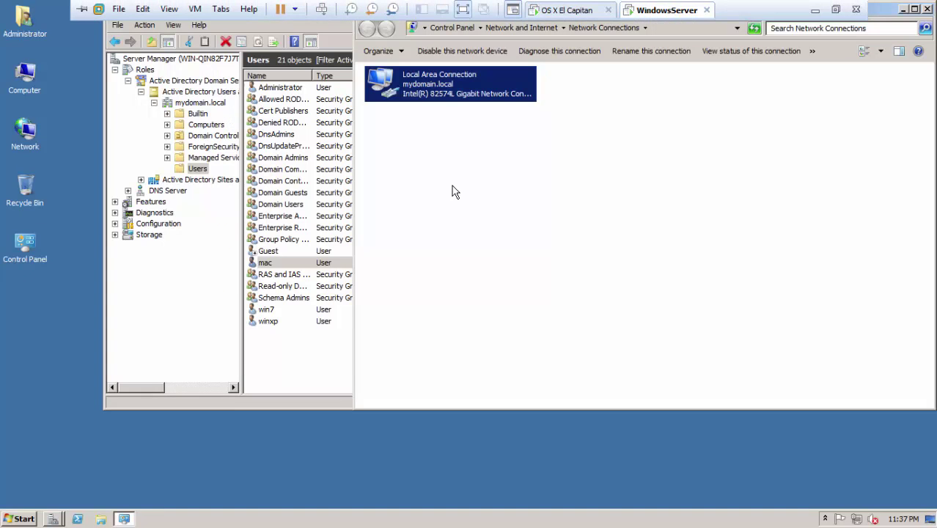
pyautogui.click(186, 224)
pyautogui.click(205, 125)
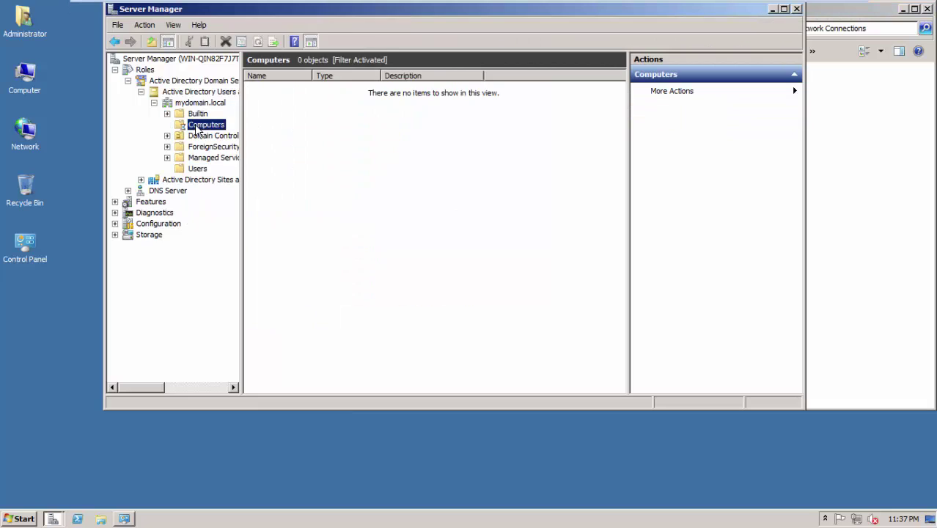
pyautogui.click(341, 184)
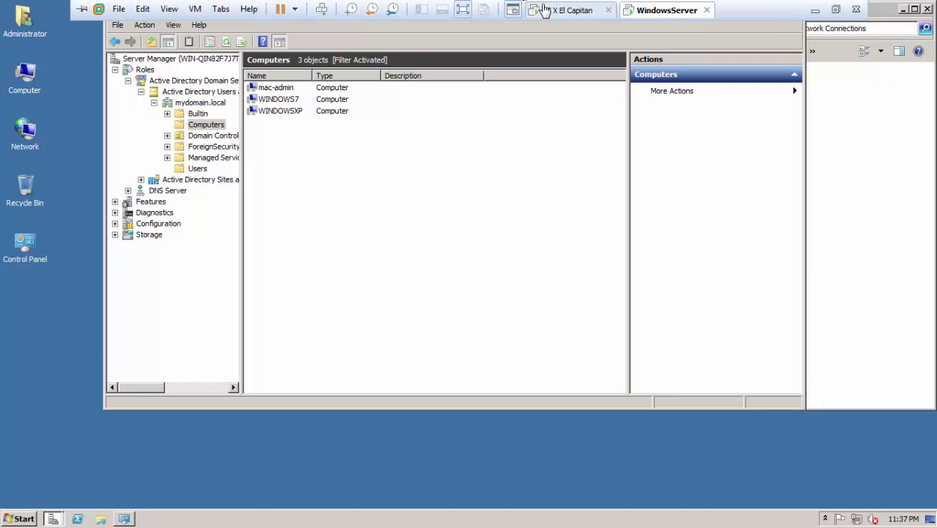
pyautogui.click(544, 11)
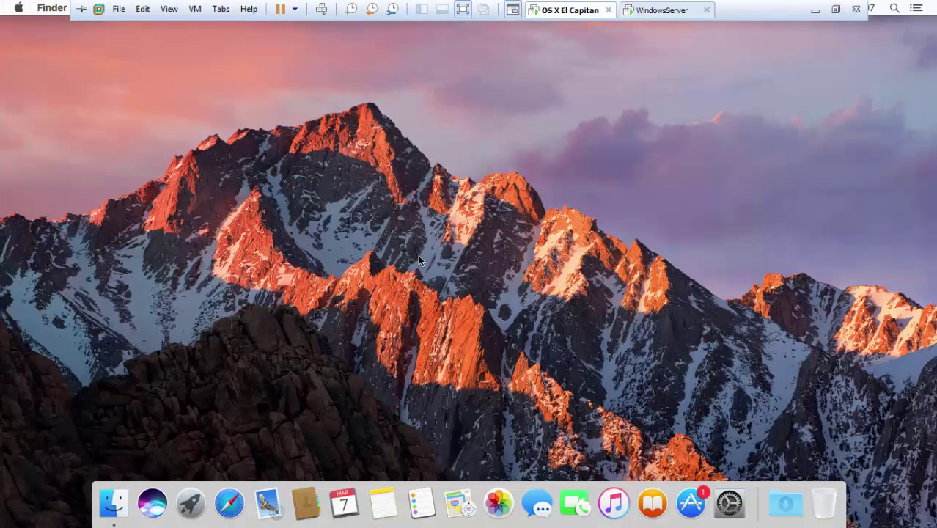